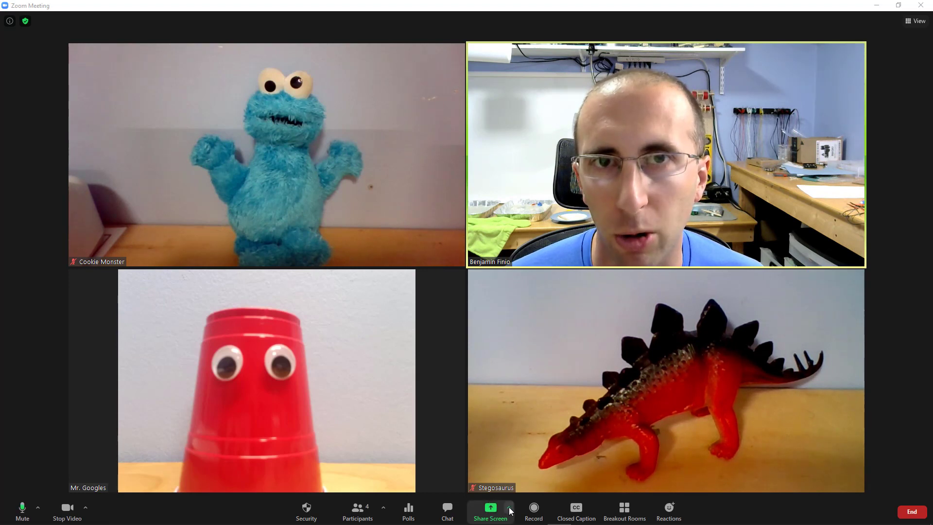
Step: Set screen sharing so that multiple participants can share simultaneously
left_click(509, 509)
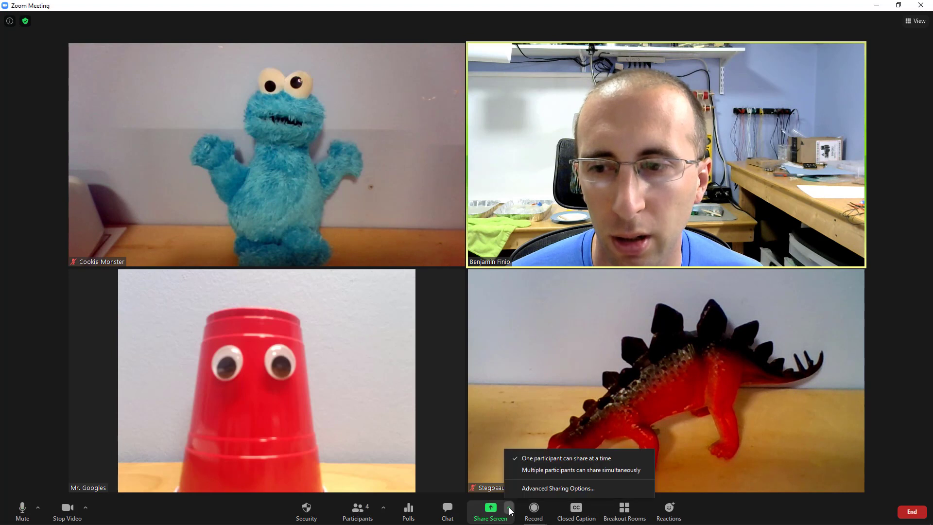
left_click(629, 470)
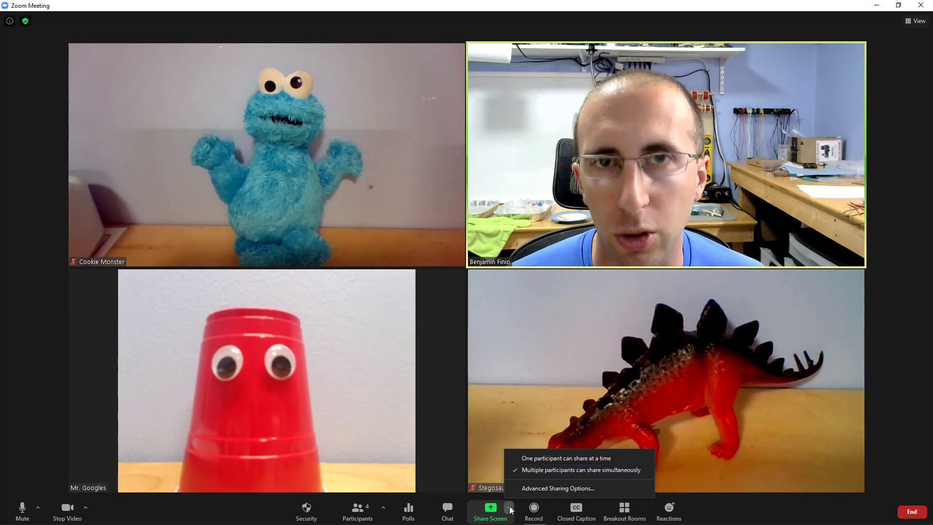
Step: In the advanced sharing options, try one participant at a time, restore multiple simultaneous sharing, and close the options
left_click(567, 492)
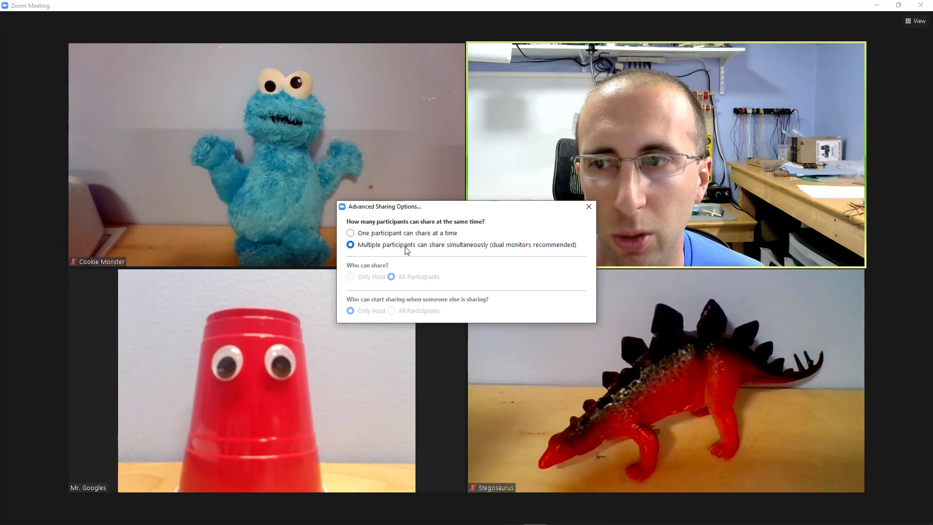
left_click(350, 233)
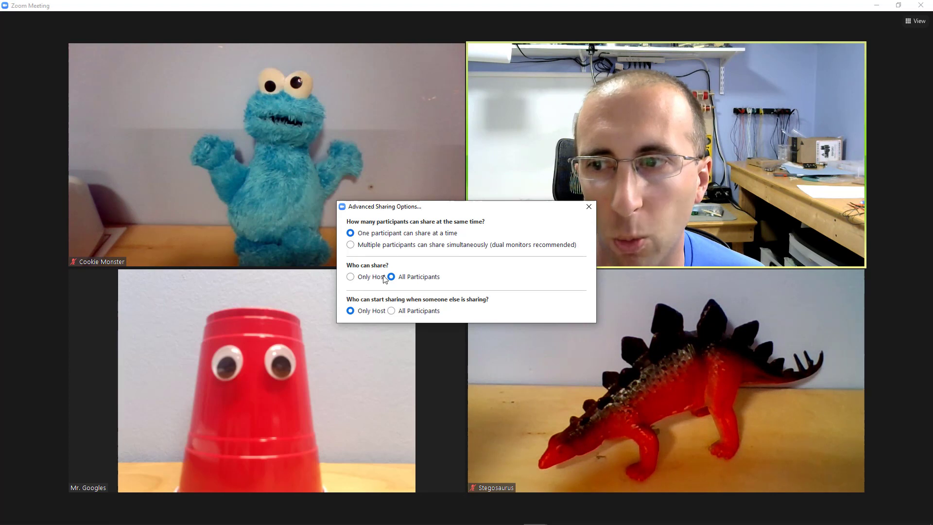
left_click(351, 245)
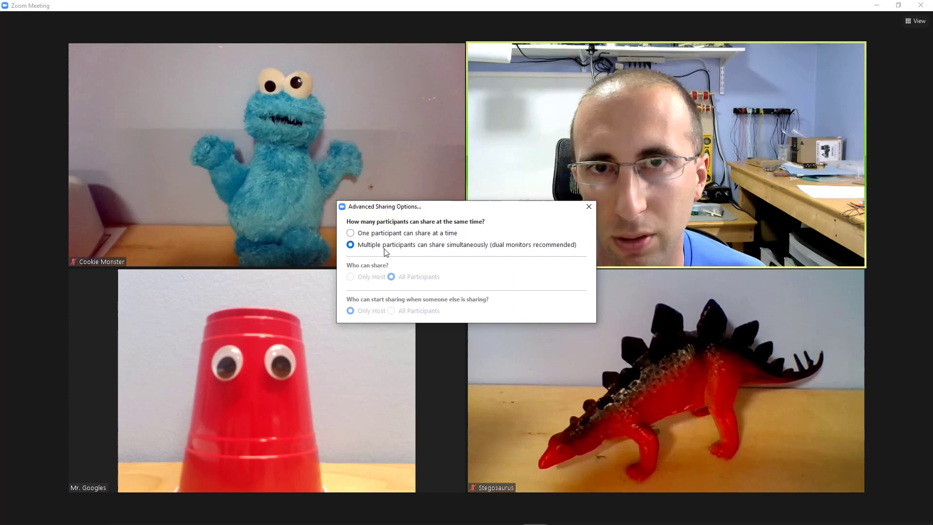
key("Escape")
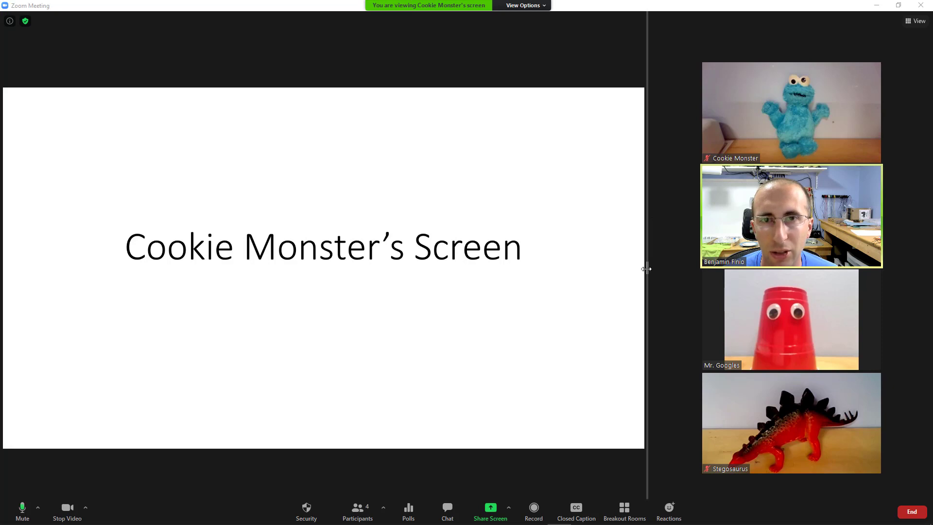
Step: Enlarge the participant video gallery beside the shared screen and turn off side-by-side mode
left_click_drag(645, 270, 484, 270)
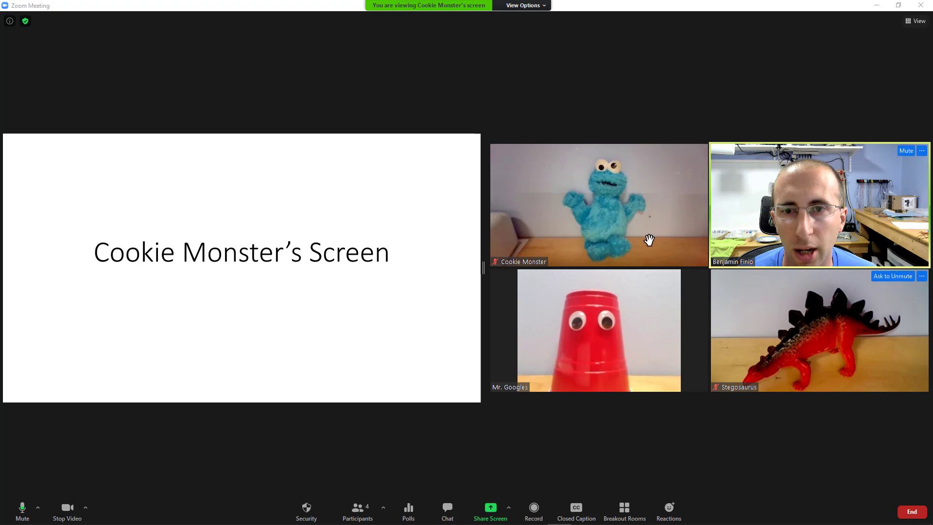
left_click_drag(481, 267, 537, 267)
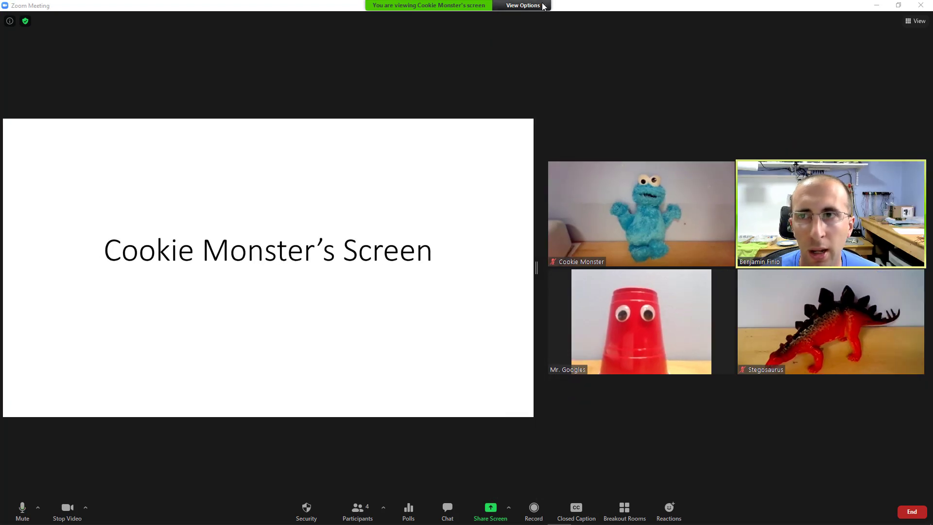
left_click(544, 6)
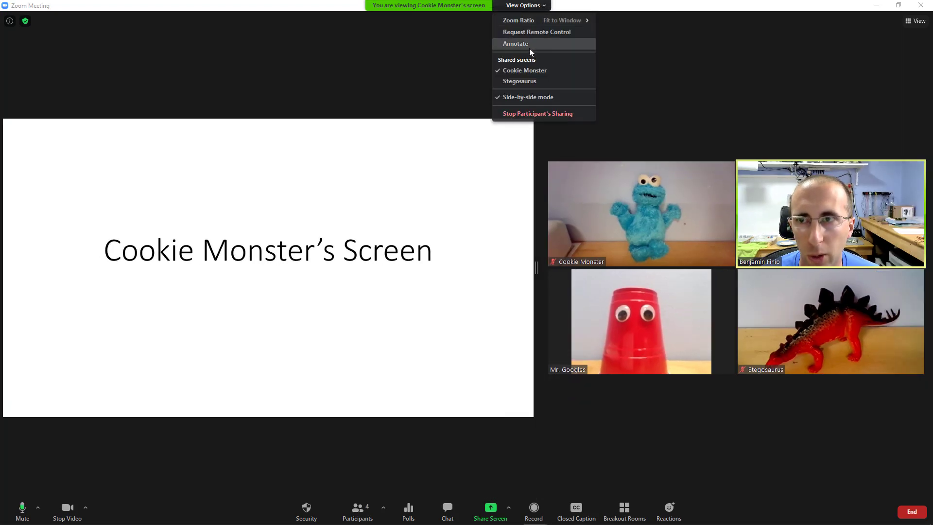
left_click(544, 98)
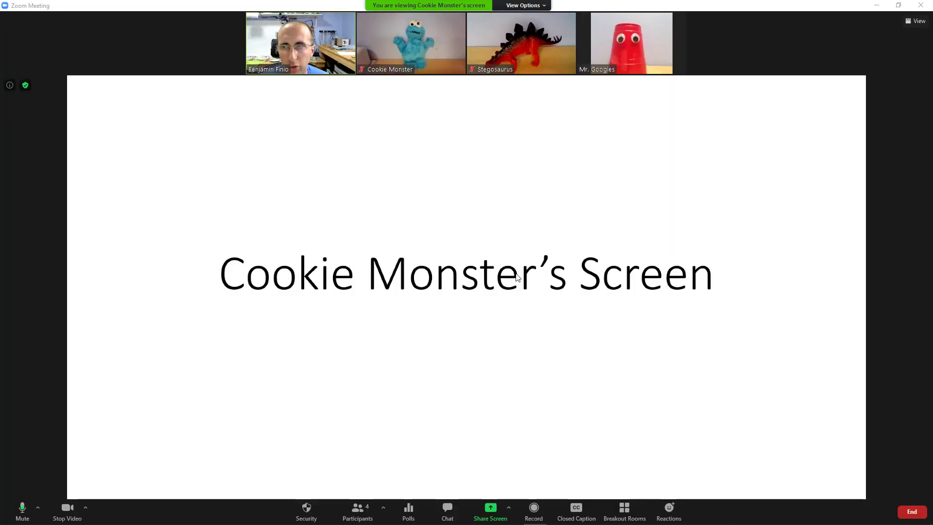
Step: Change the viewed shared screen from Cookie Monster's to Stegosaurus's
mouse_move(453, 42)
mouse_move(581, 49)
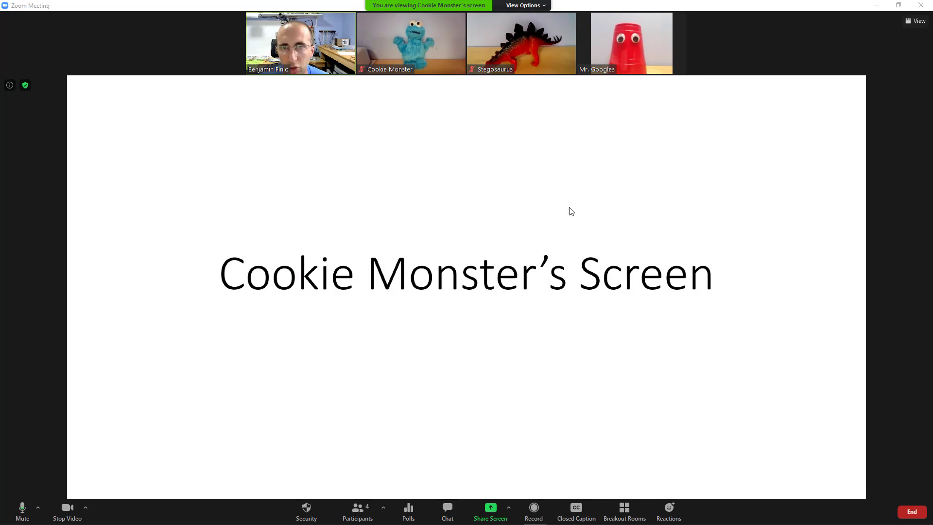
left_click(546, 7)
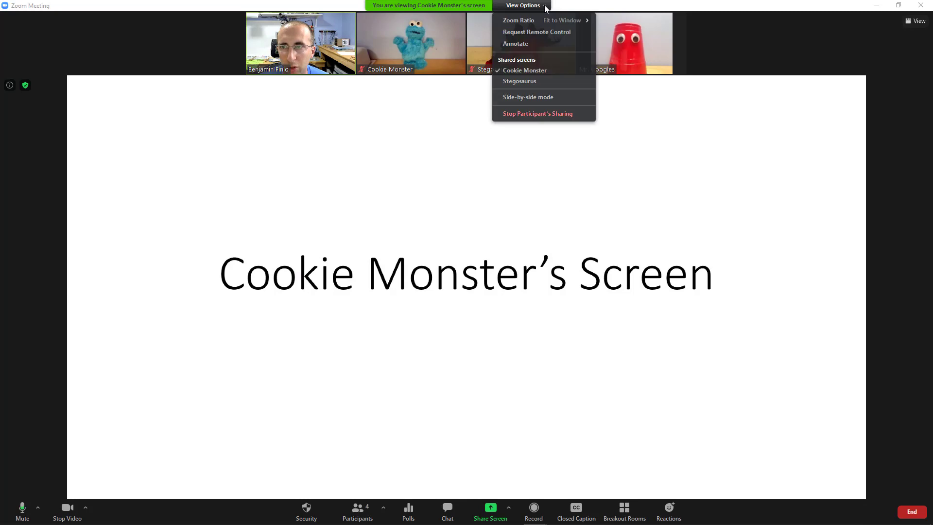
left_click(539, 81)
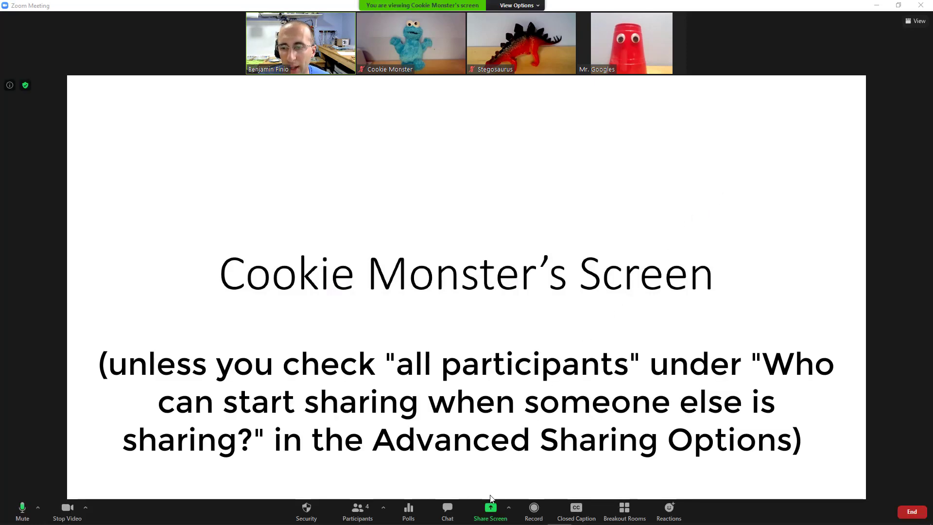
Step: Share the "Presentation1 - PowerPoint" window with the meeting
left_click(490, 515)
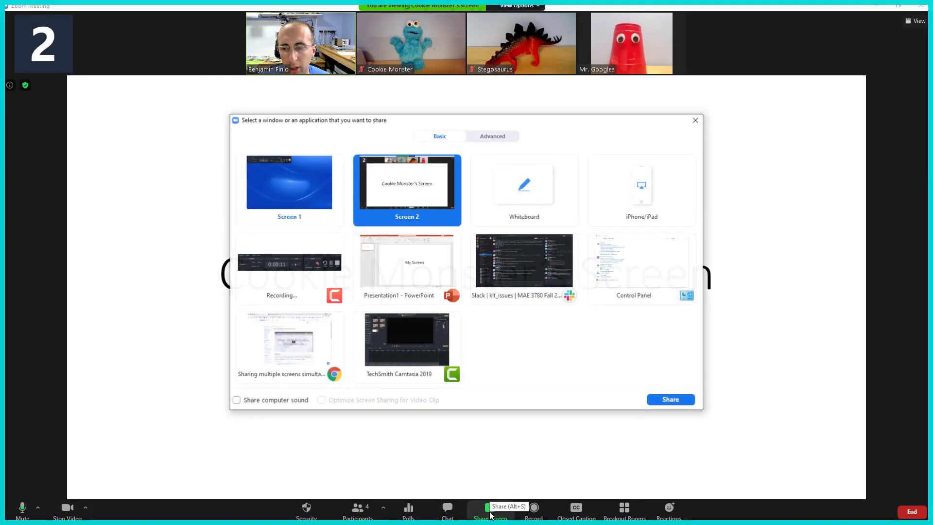
left_click(403, 273)
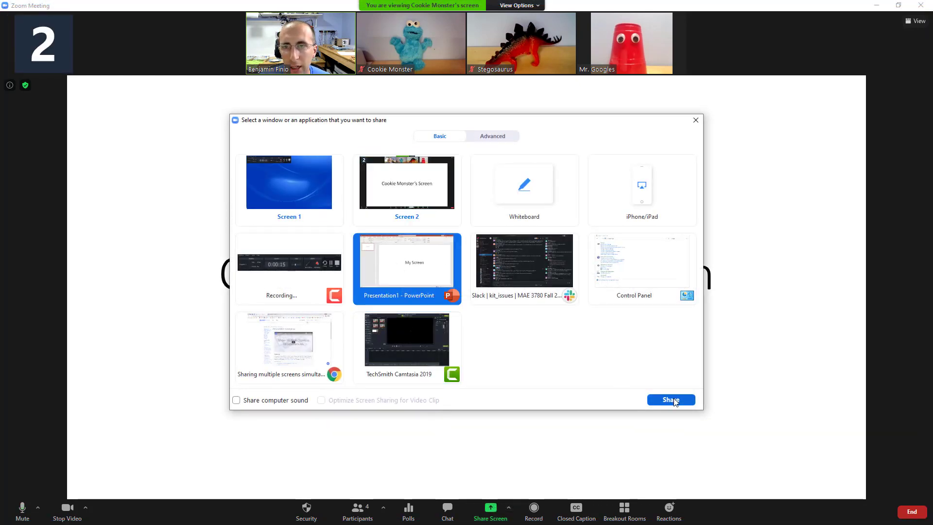
left_click(671, 400)
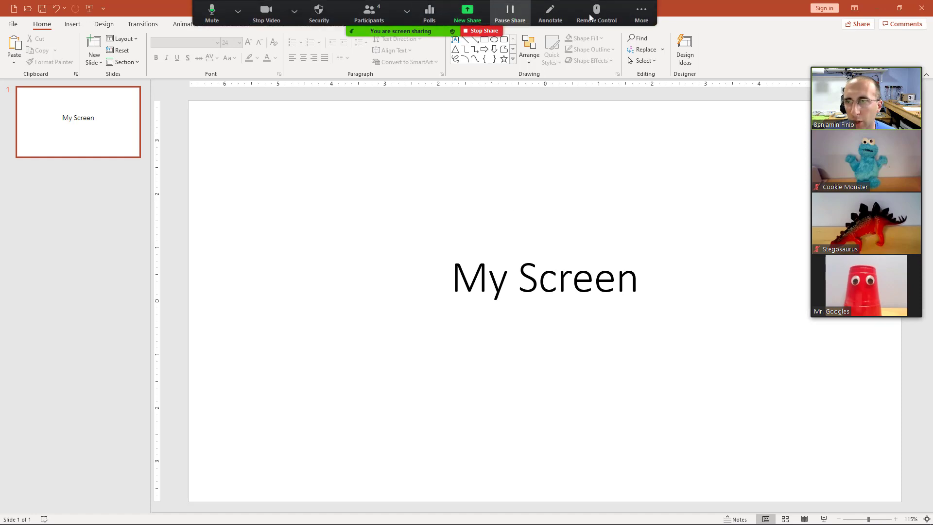
Step: Review the additional meeting controls and Cookie Monster's participant options, moving the floating video panel inward over the slide window
left_click(642, 12)
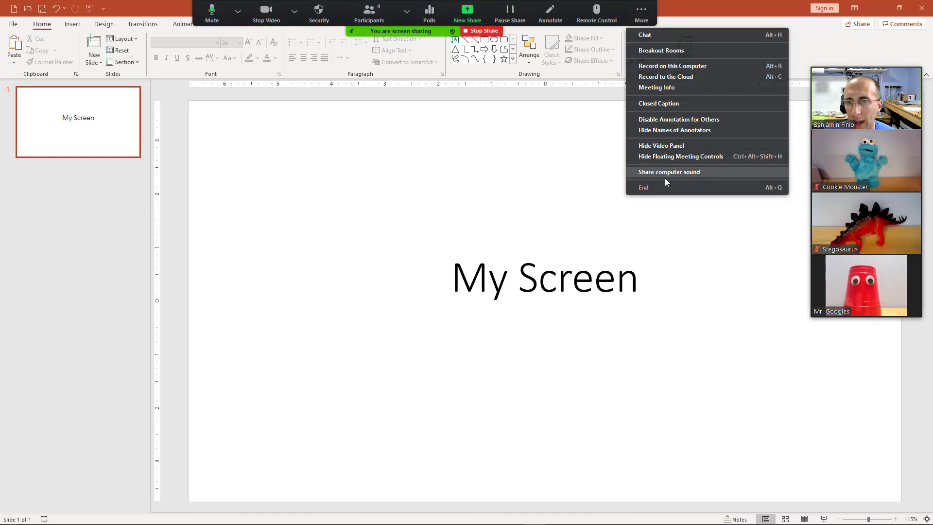
mouse_move(864, 198)
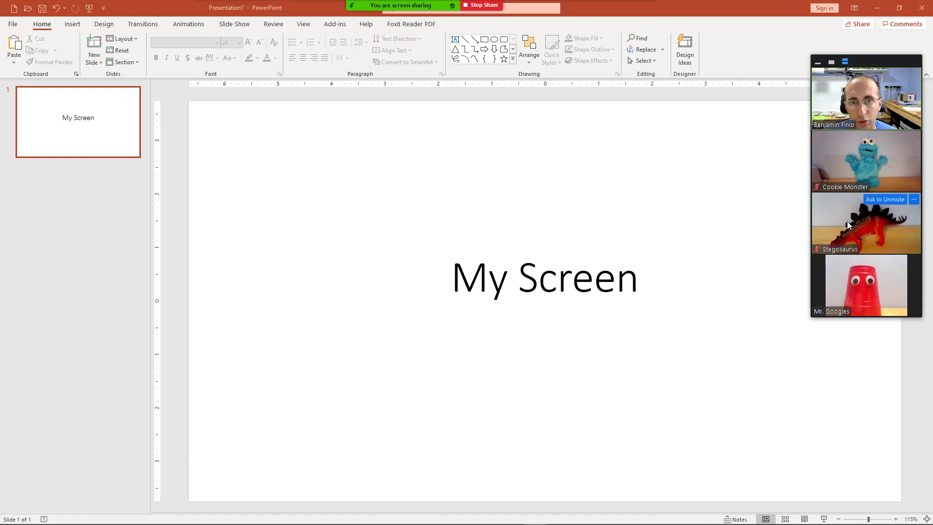
left_click_drag(869, 63, 802, 60)
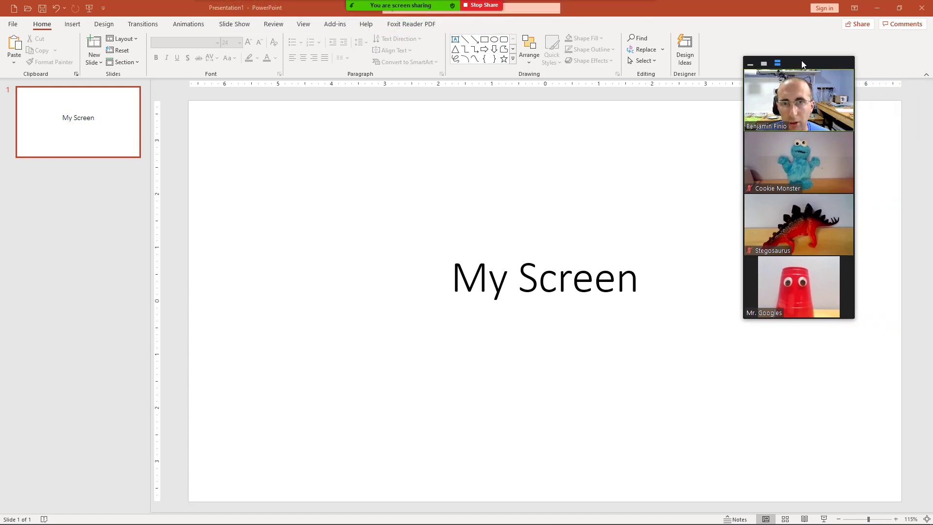
left_click(846, 134)
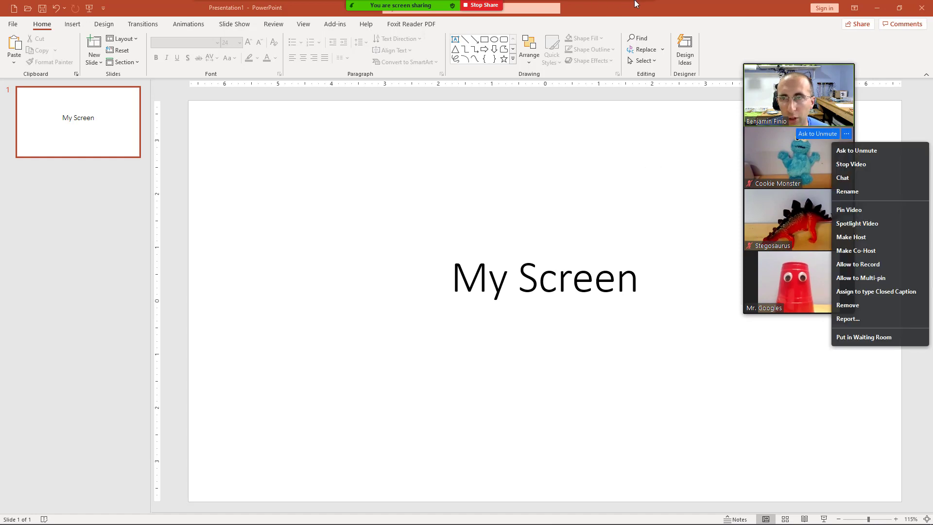
left_click(606, 225)
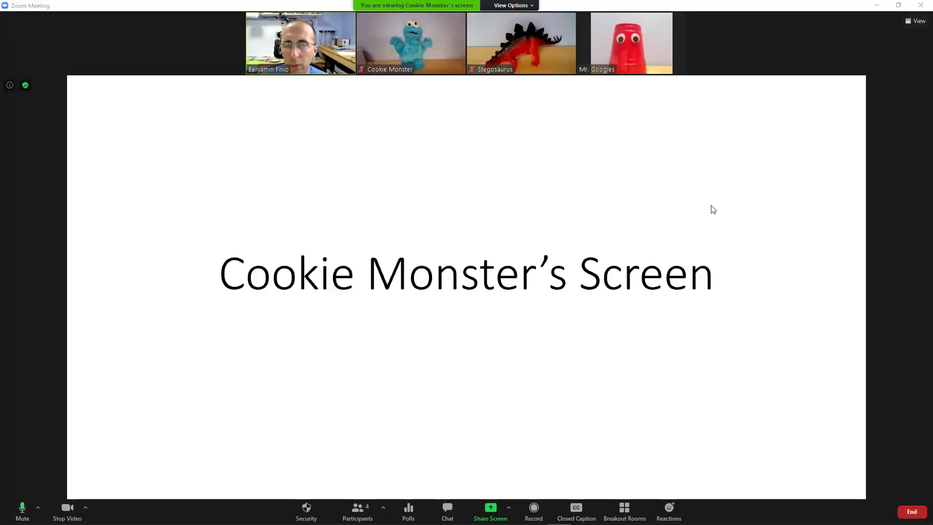
Step: Review the advanced sharing options for multiple participants sharing simultaneously with dual monitors
left_click(509, 508)
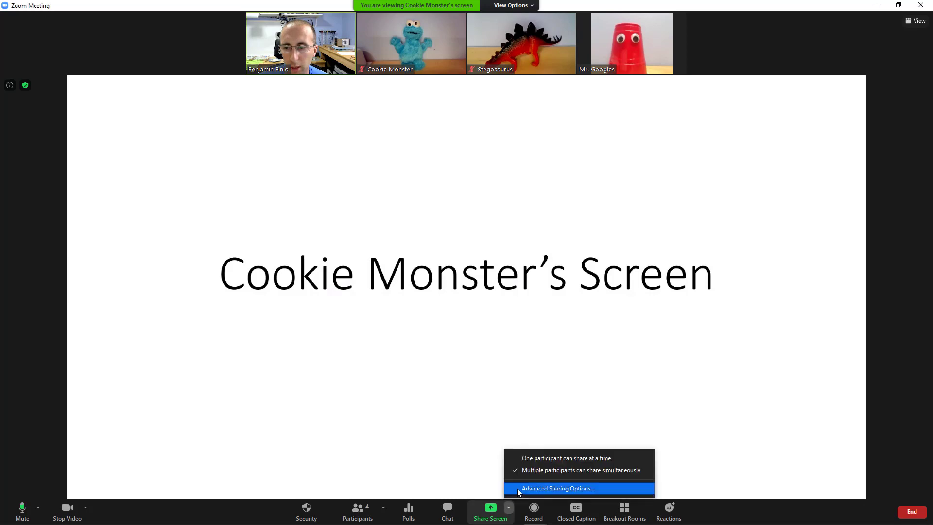
left_click(529, 488)
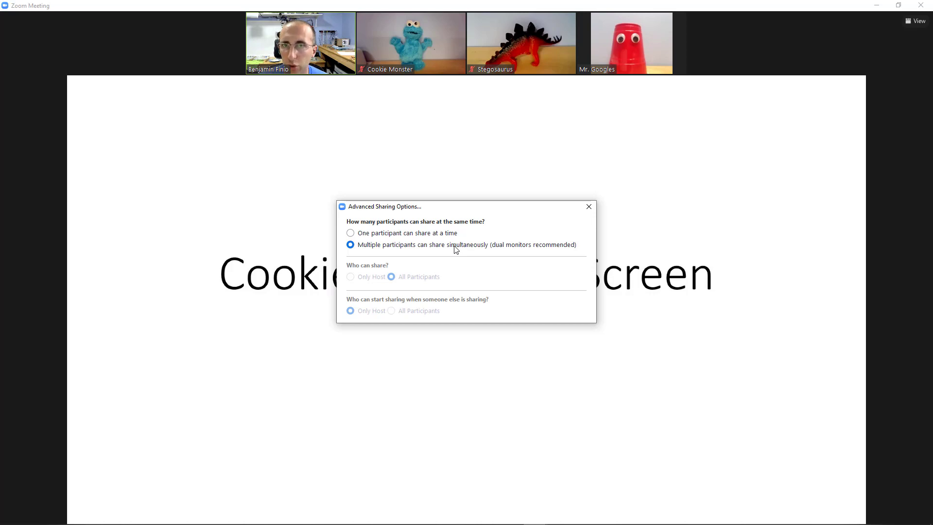
left_click_drag(527, 206, 459, 137)
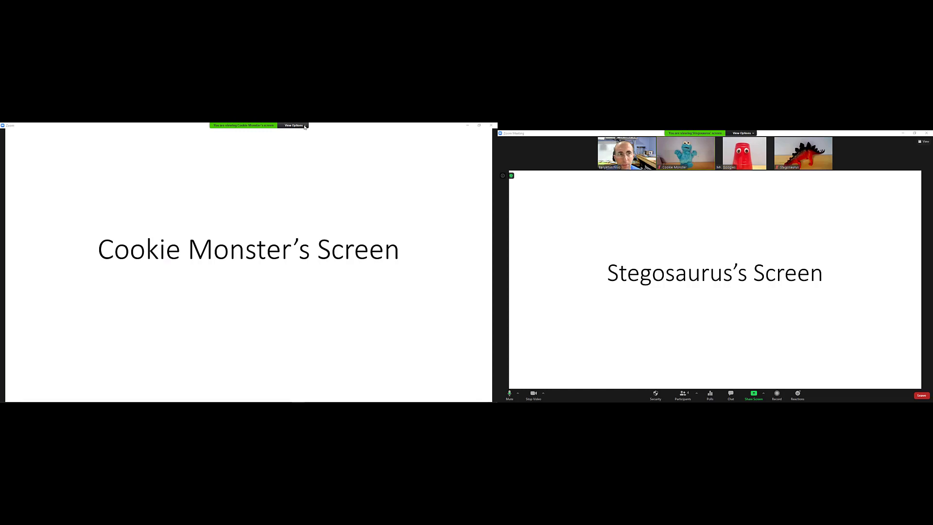
Step: Switch the separate shared-content window to Stegosaurus's screen and back to Cookie Monster's screen
left_click(305, 125)
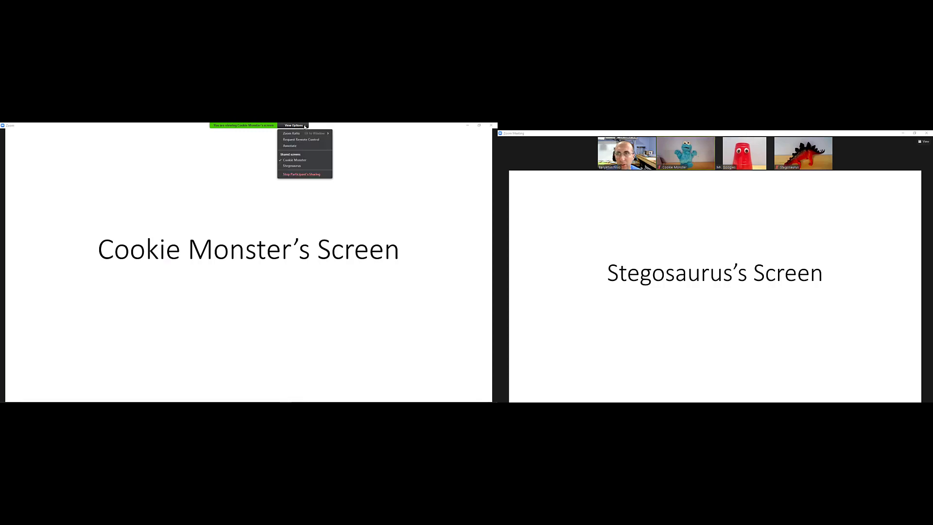
left_click(300, 166)
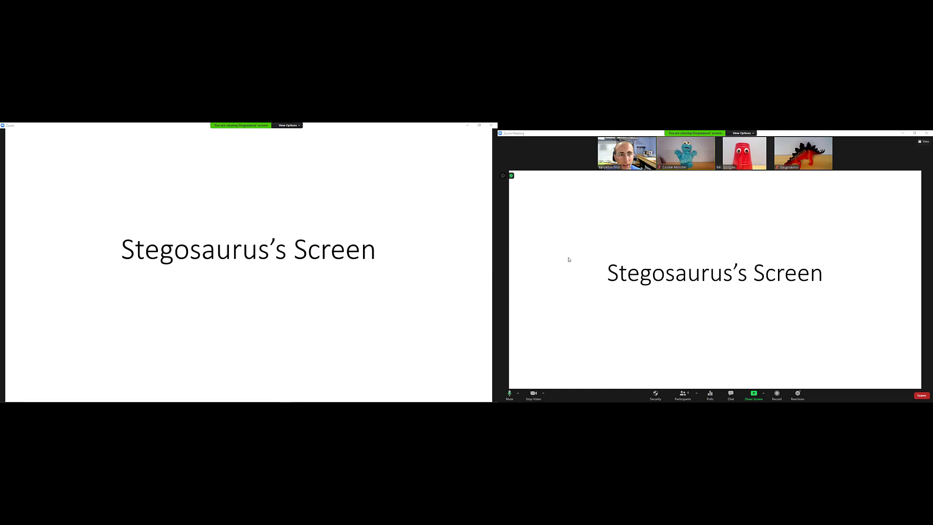
left_click(289, 126)
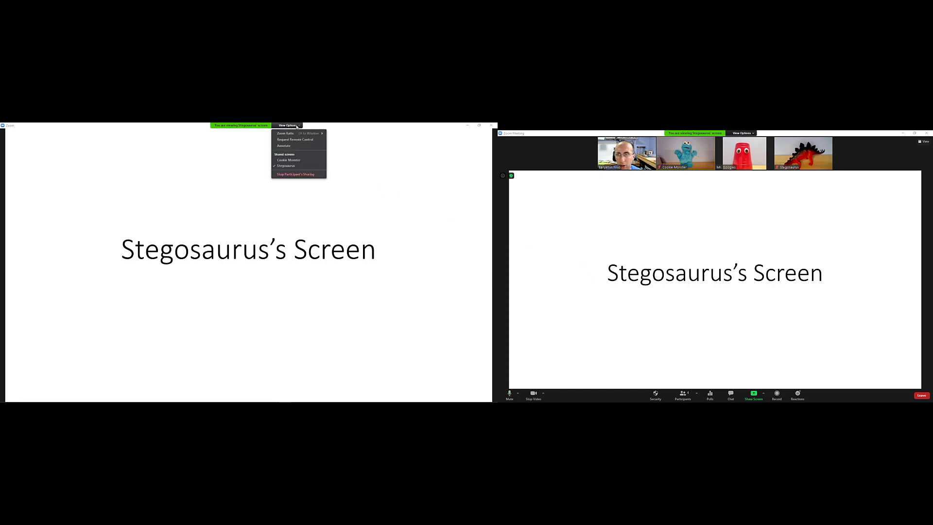
left_click(288, 160)
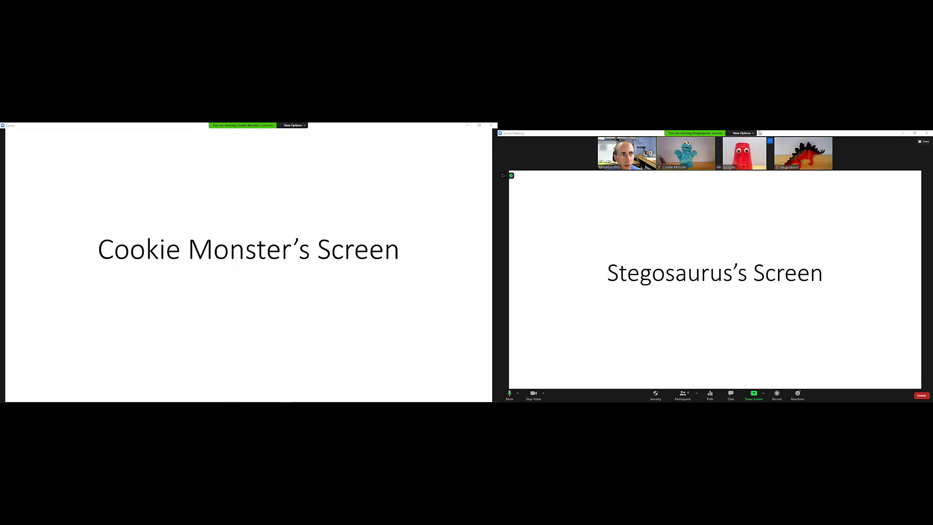
Step: Switch the main meeting window on the other monitor to Cookie Monster's shared screen
left_click(743, 133)
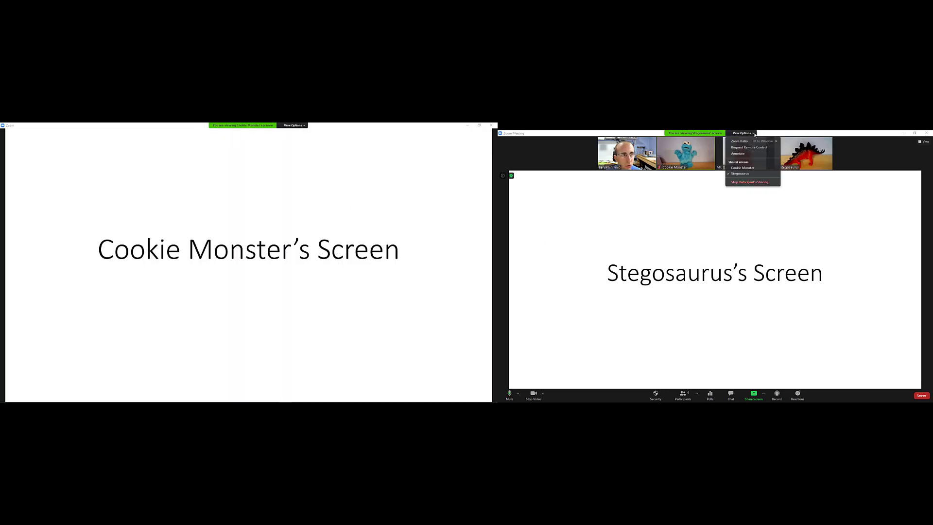
left_click(743, 168)
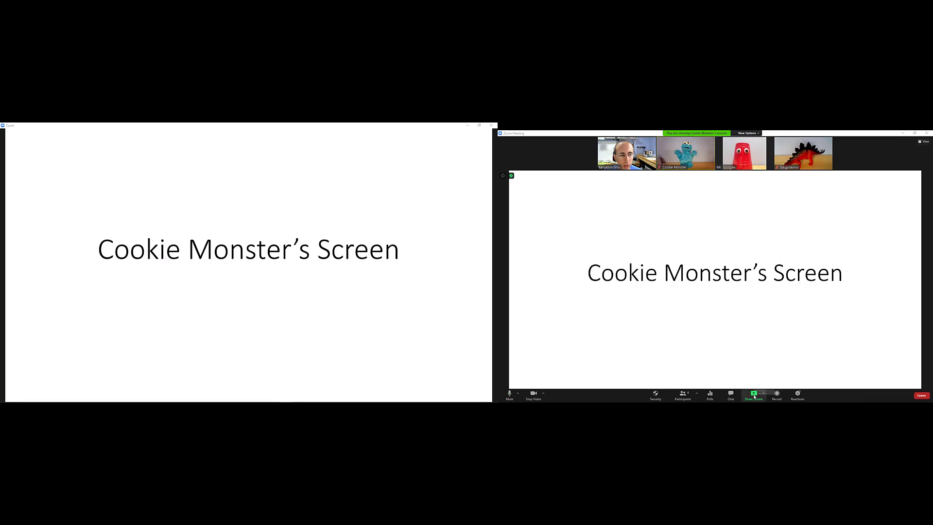
Step: Share the "Presentation1 - PowerPoint" window from the dual-monitor setup and start its slide show
left_click(752, 394)
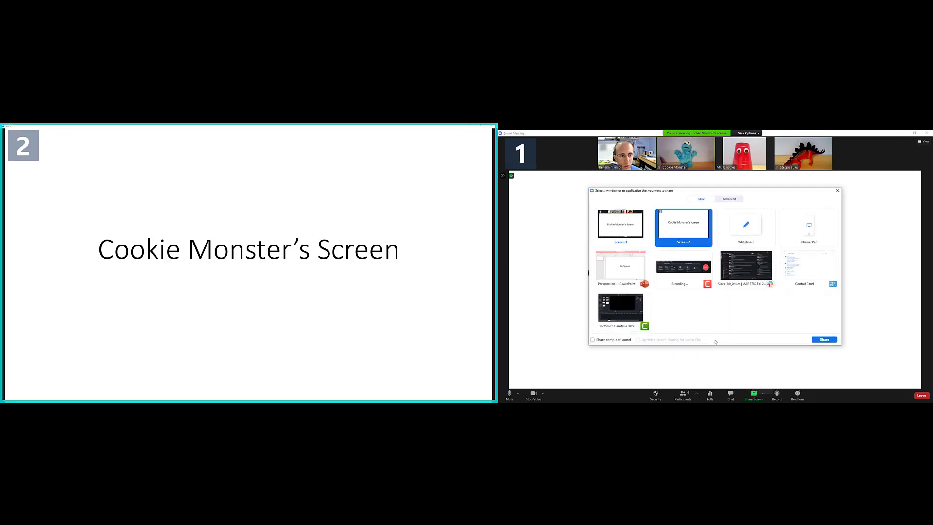
left_click(620, 267)
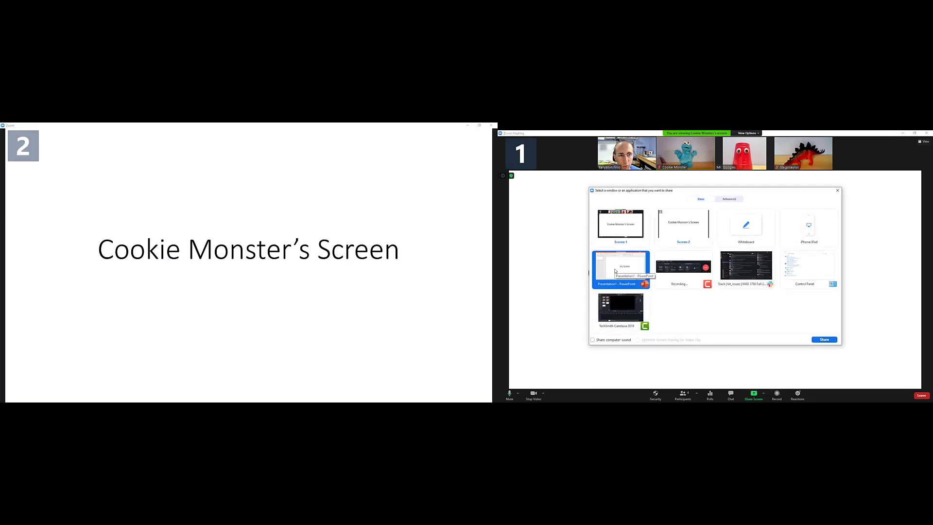
left_click(824, 341)
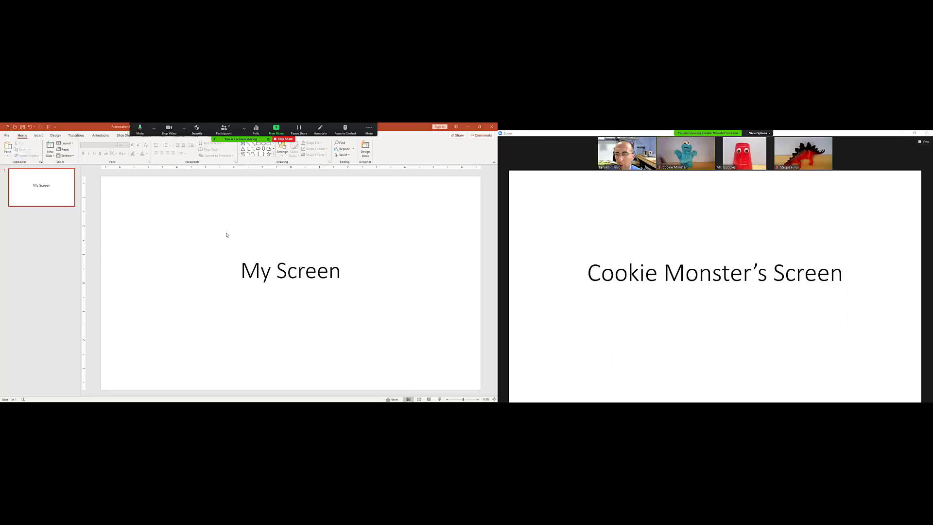
left_click(438, 399)
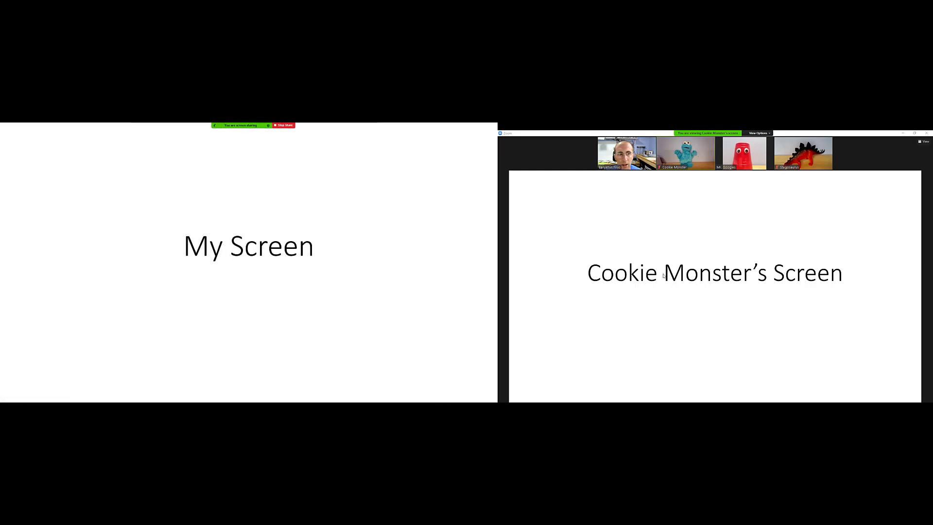
Step: While presenting, switch the meeting window's view to Stegosaurus's shared screen
left_click(759, 133)
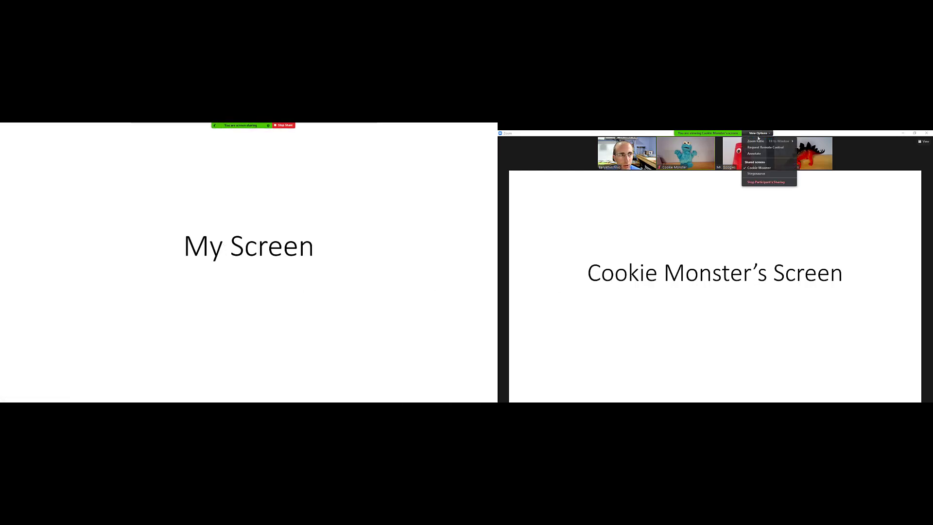
left_click(757, 174)
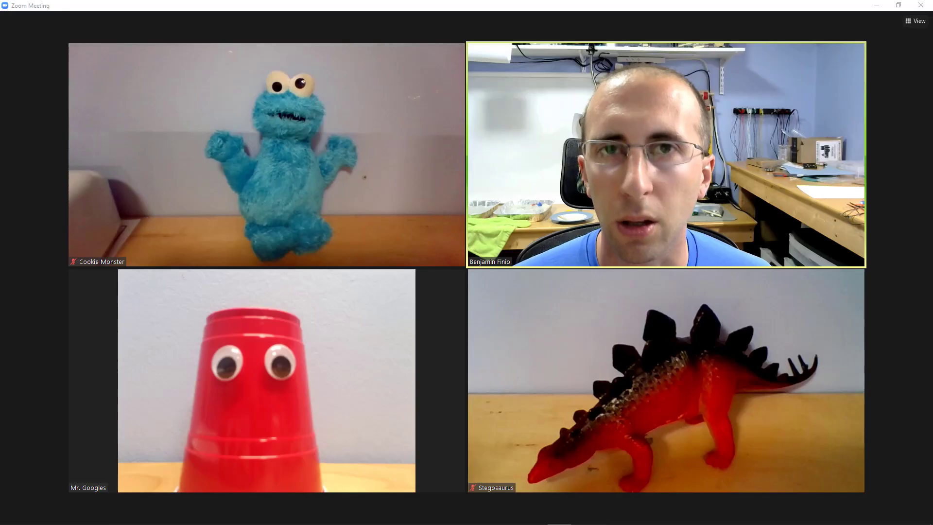